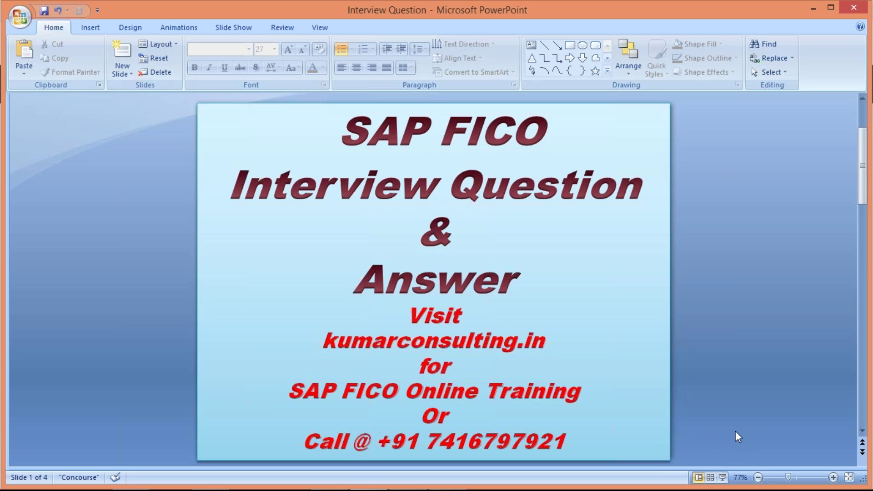
Step: Scroll from the title slide to slide 2, which asks about changing a vendor's account group
scroll(735, 431, "down", 1)
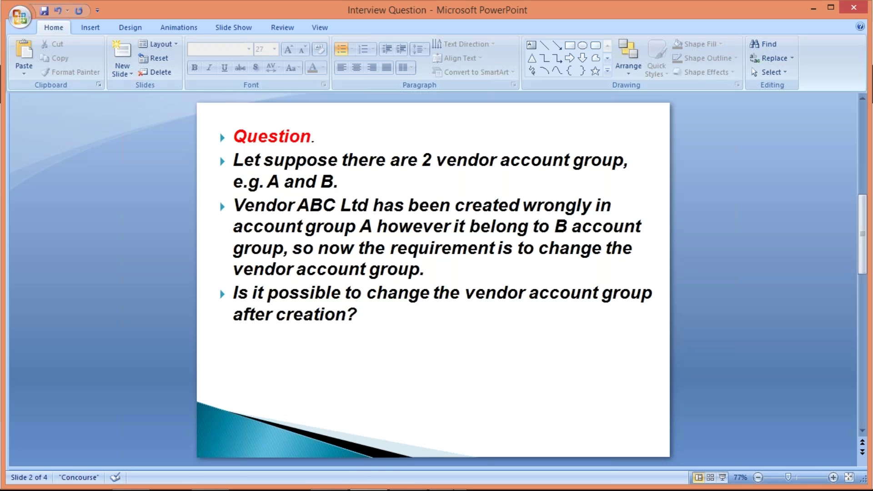
Step: Bring SAP Logon forward and connect to the FICO system
mouse_move(329, 488)
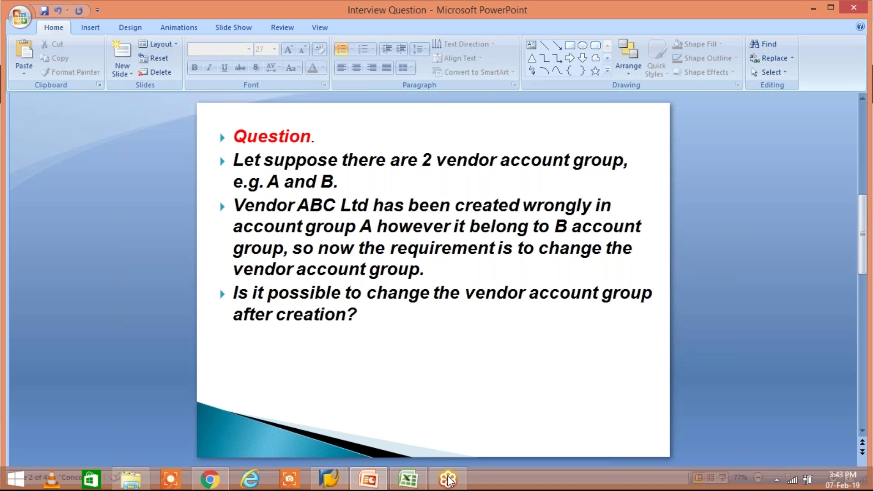
left_click(329, 486)
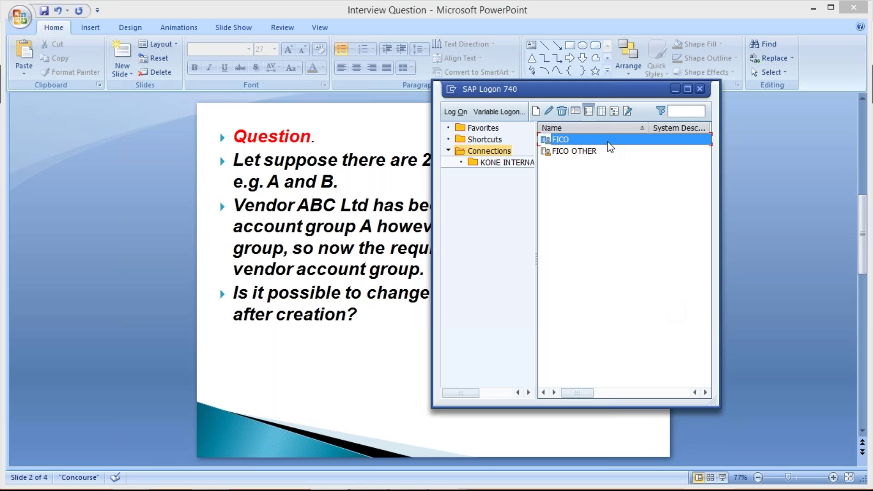
double_click(608, 142)
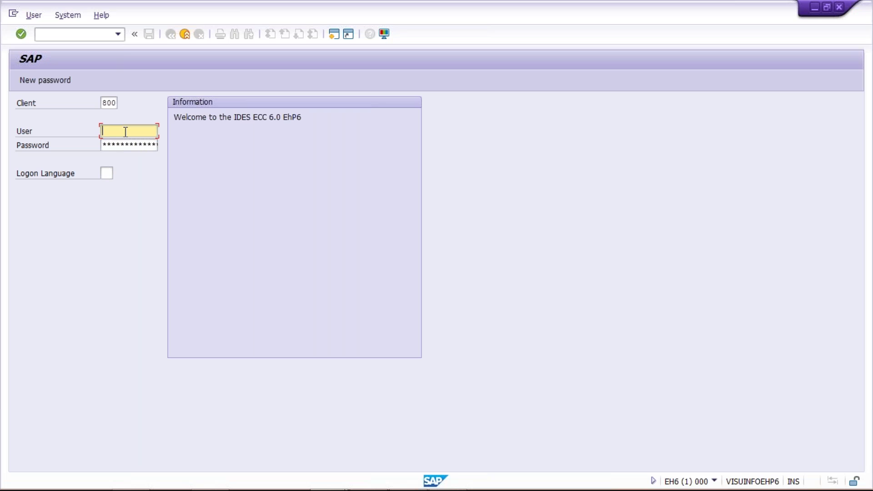
Step: Log on to client 800 with the saved user name and password, then run transaction XK07
left_click(128, 131)
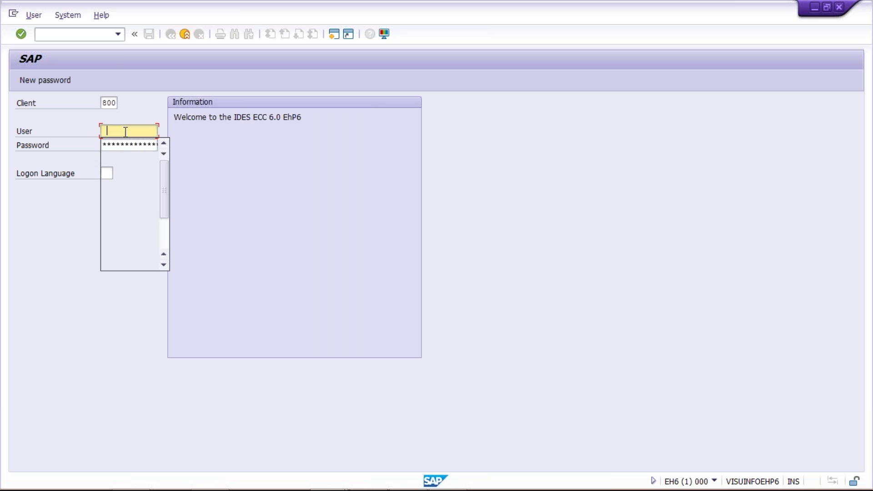
left_click(120, 143)
type("*")
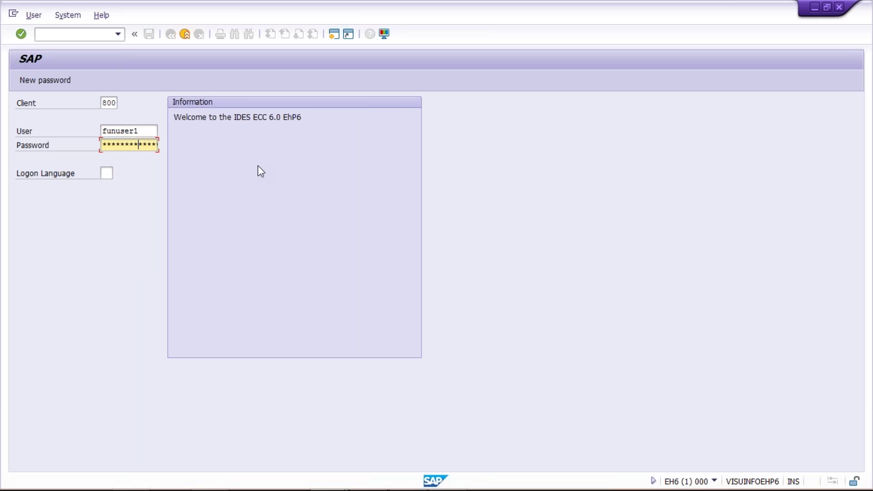
key("Return")
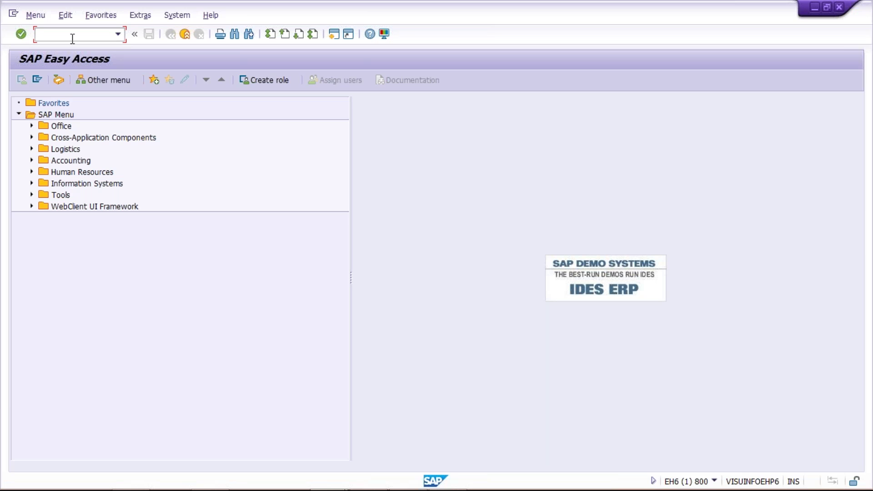
type("XK07")
key("Return")
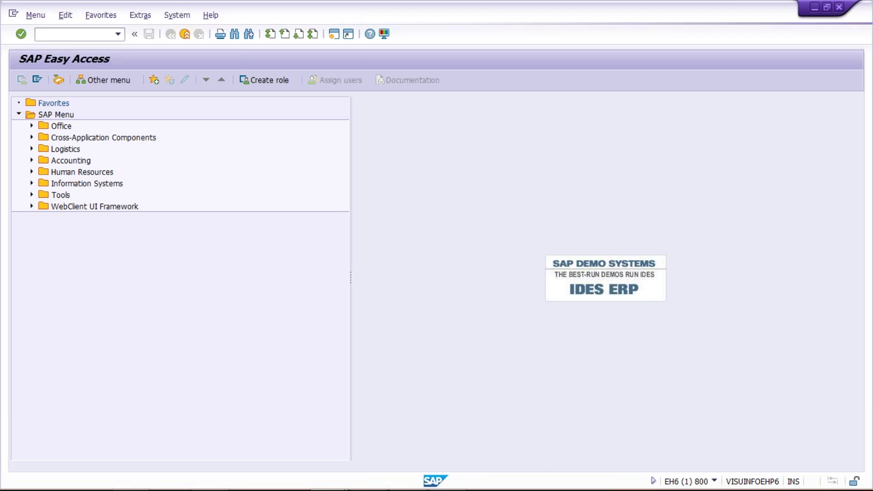
Step: Load vendor 100507 (SERVICE VENDOR FOR TM, group SERV) and confirm through to the new-group entry
left_click(118, 133)
left_click(119, 144)
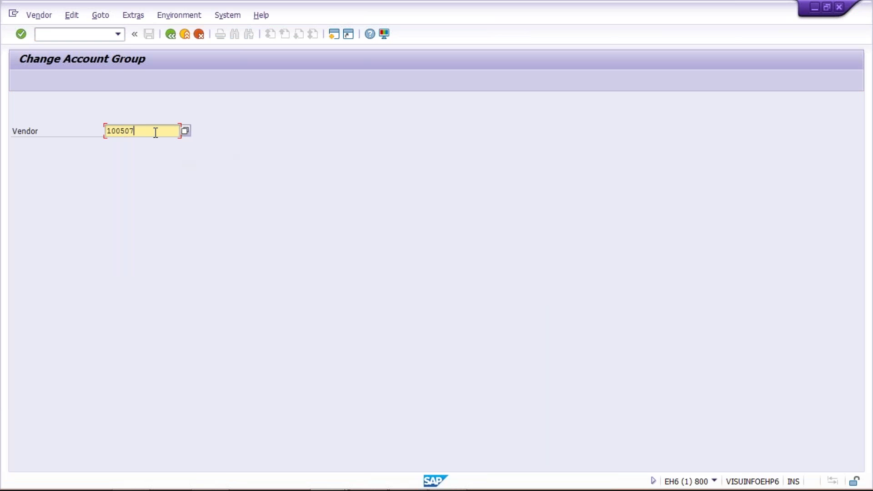
key("Return")
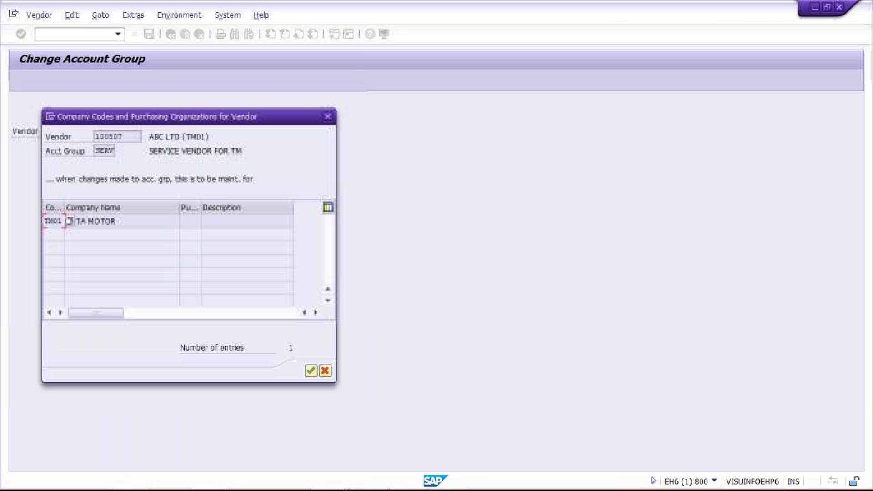
mouse_move(124, 138)
left_mouse_down()
mouse_move(88, 136)
mouse_move(115, 152)
left_mouse_up()
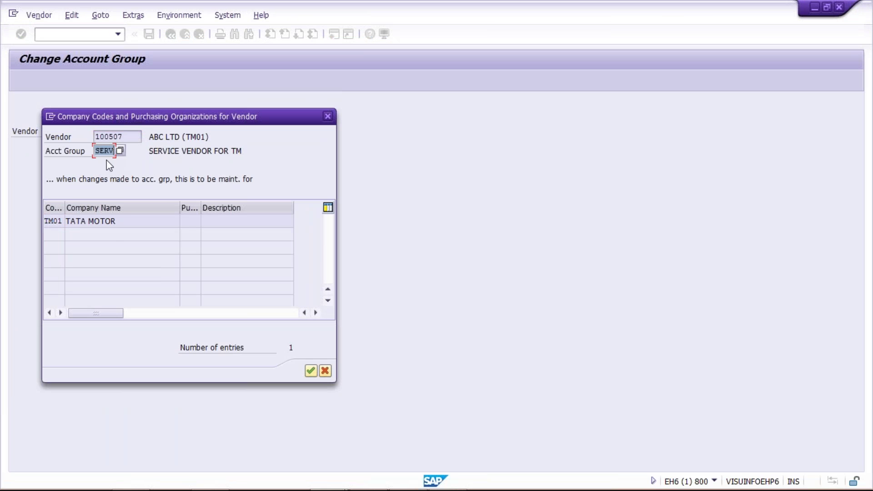
left_click_drag(154, 150, 253, 163)
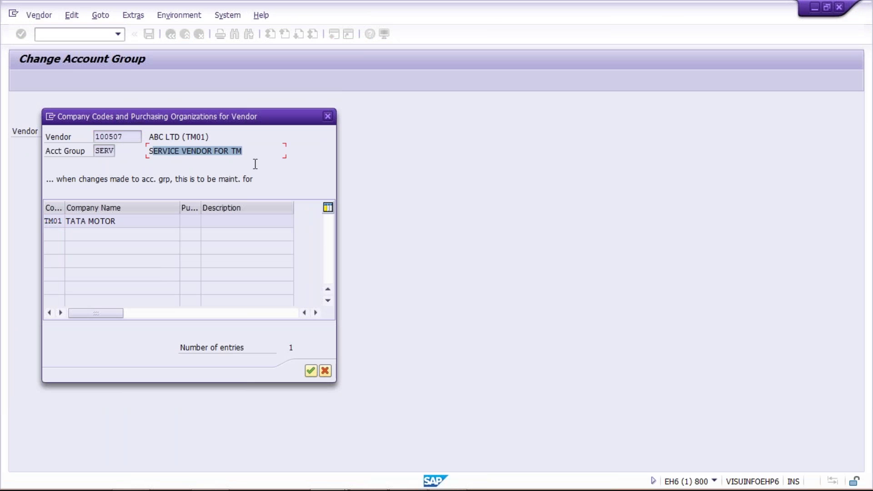
double_click(97, 150)
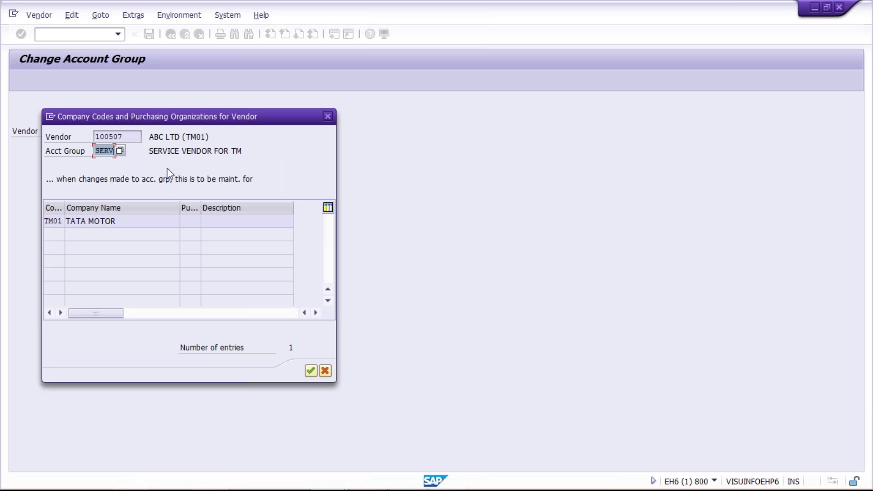
left_click(126, 133)
left_click_drag(126, 132, 96, 133)
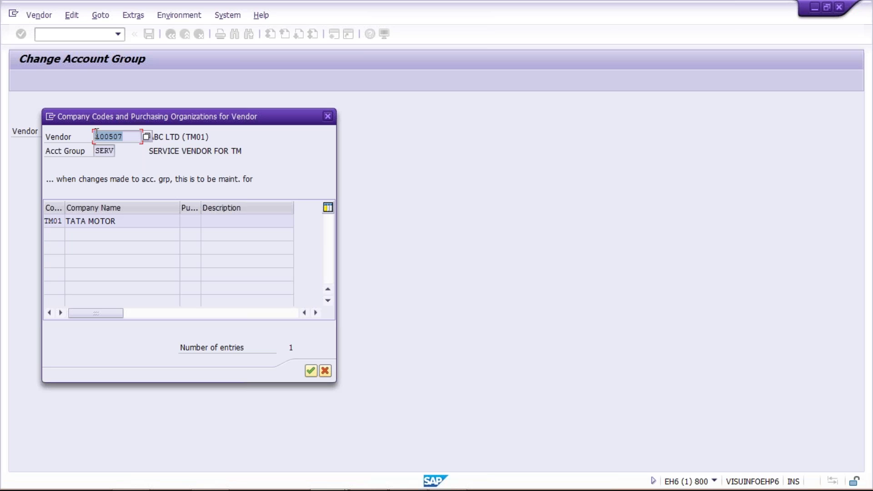
left_click_drag(97, 154, 114, 151)
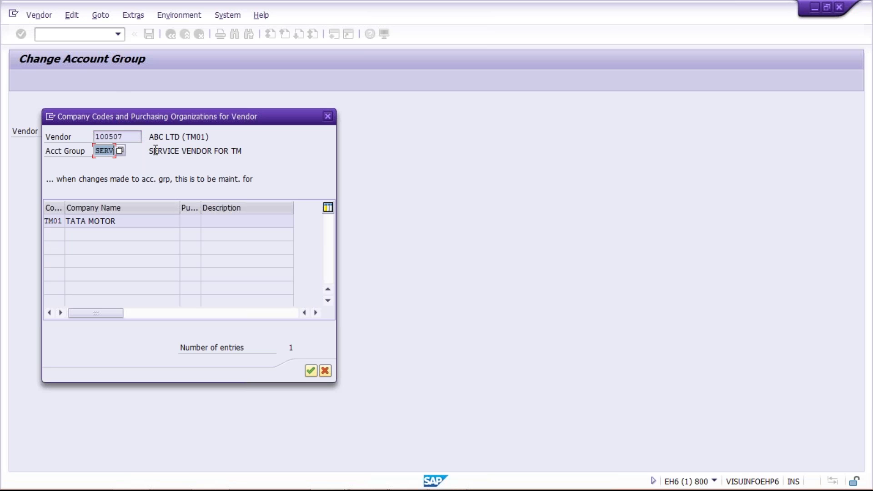
key("Return")
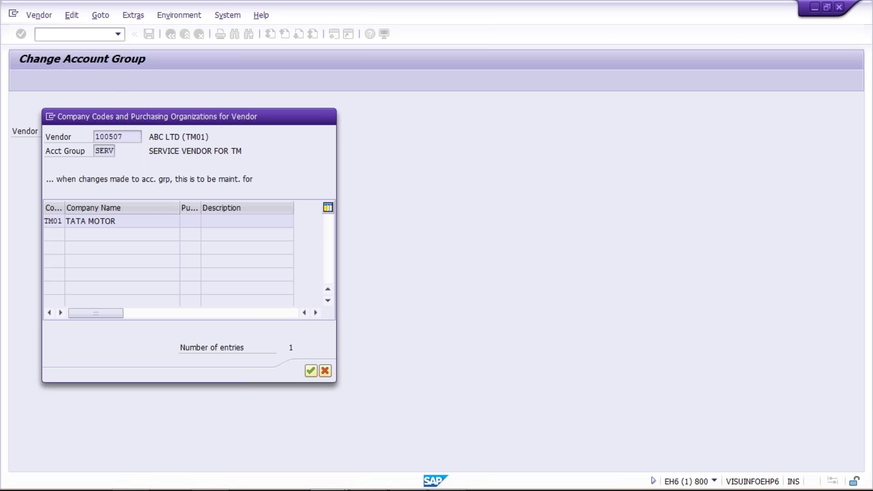
key("Return")
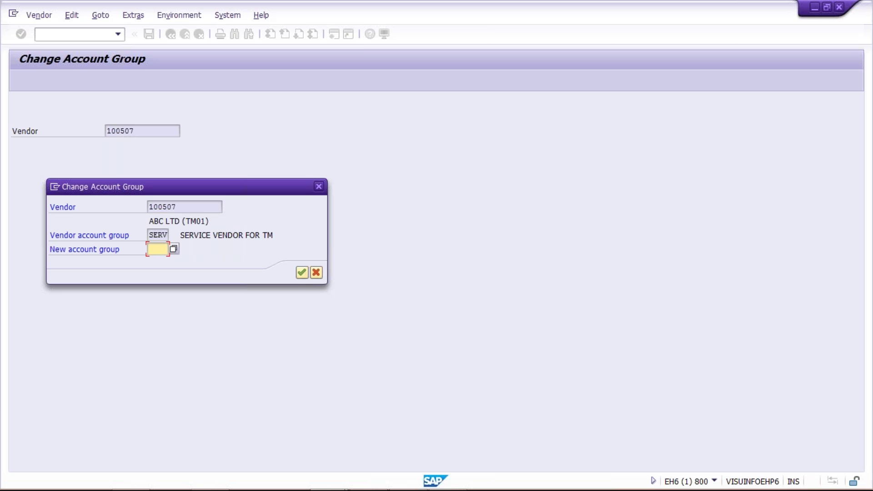
Step: Enter MANF as vendor 100507's new account group, replacing SERV
left_click(155, 234)
left_click(156, 249)
type("M")
key("Down")
key("Return")
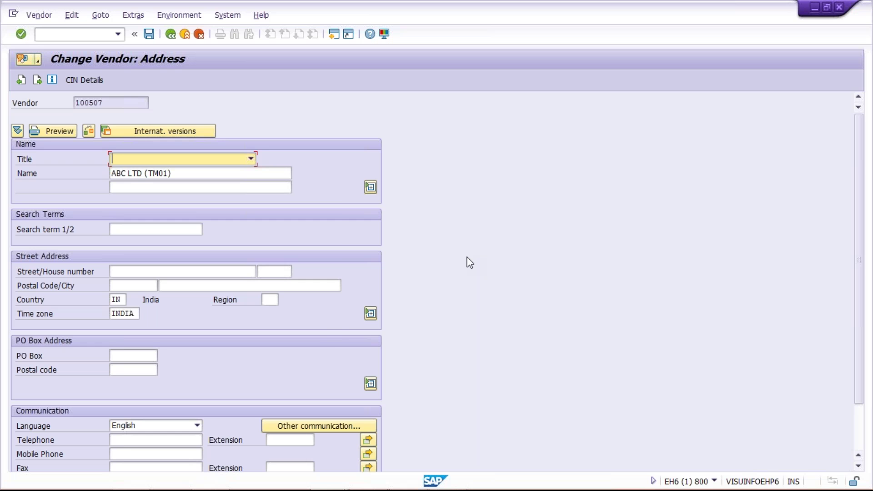
Step: Review the administrative data and save the SERV-to-MANF account group change
key("shift+F1")
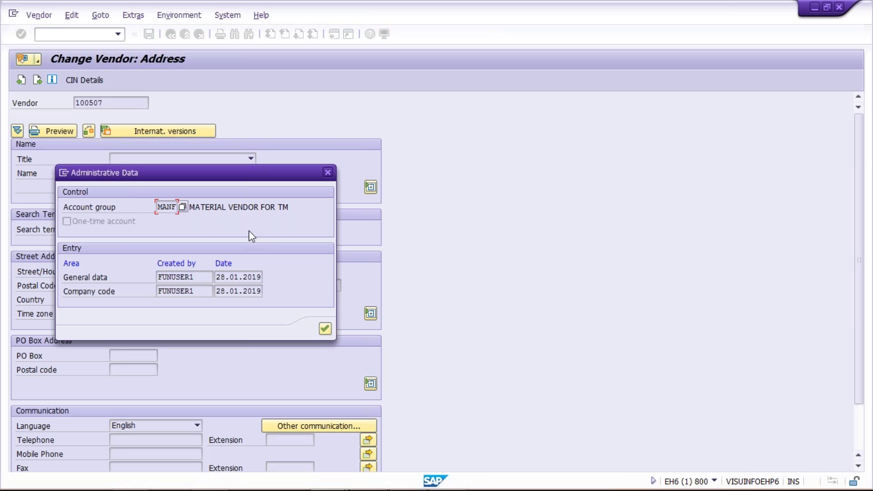
left_click(327, 172)
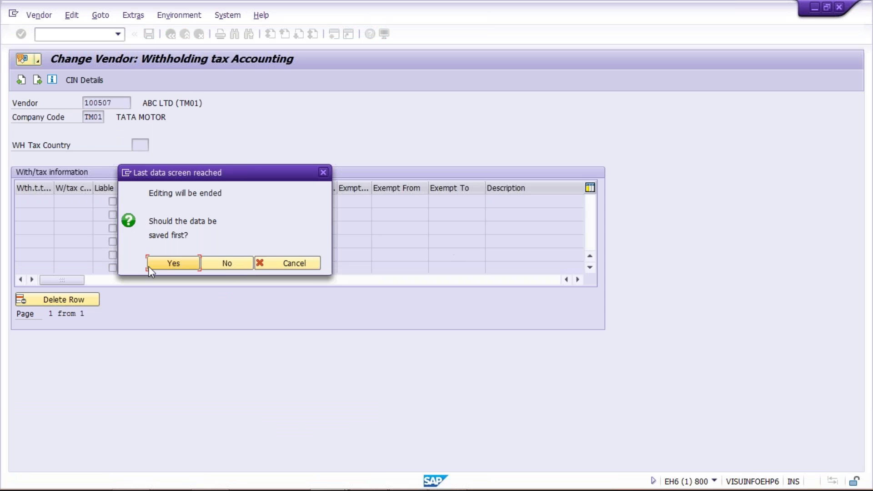
left_click(159, 263)
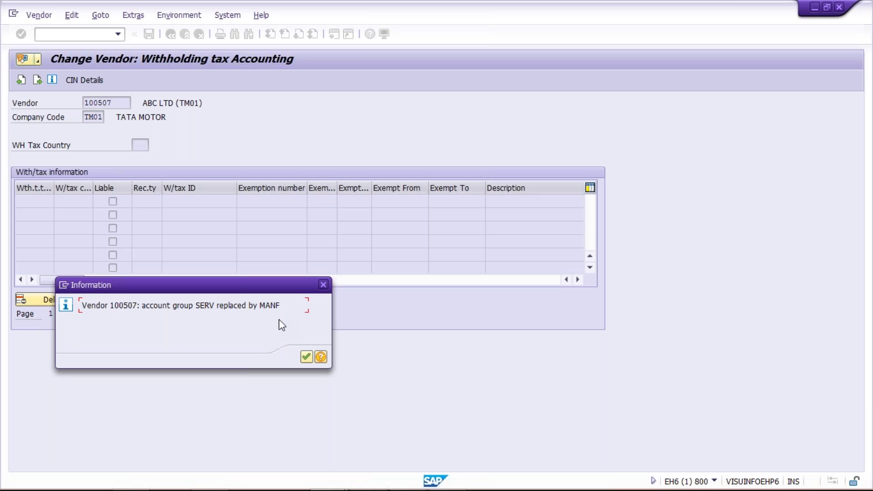
key("Return")
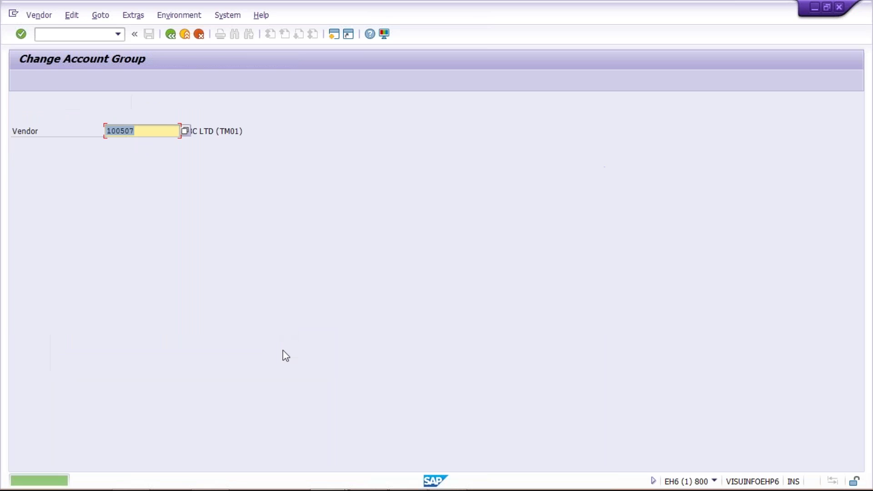
Step: In a second session, run XK03 to display vendor 100507's address data
left_click(333, 39)
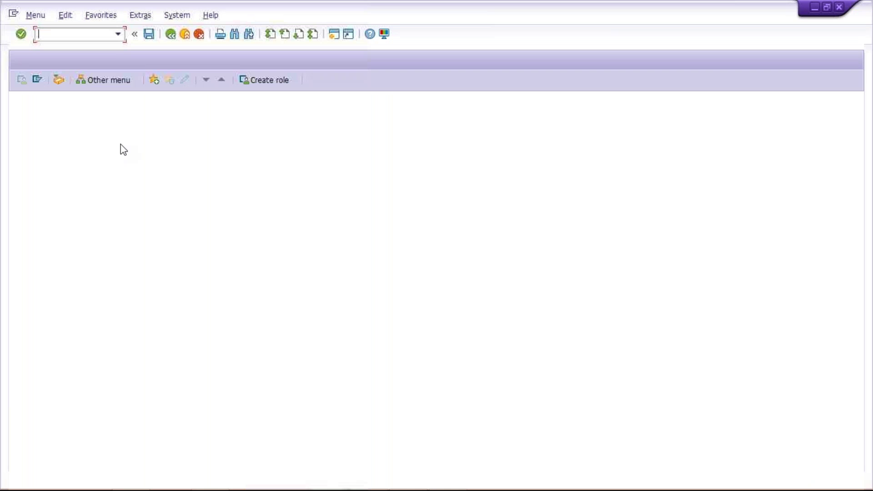
type("XK03")
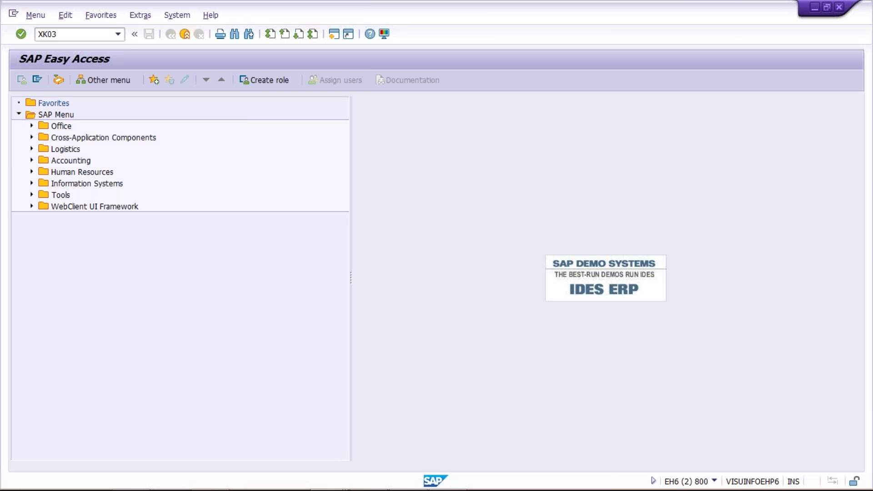
key("Return")
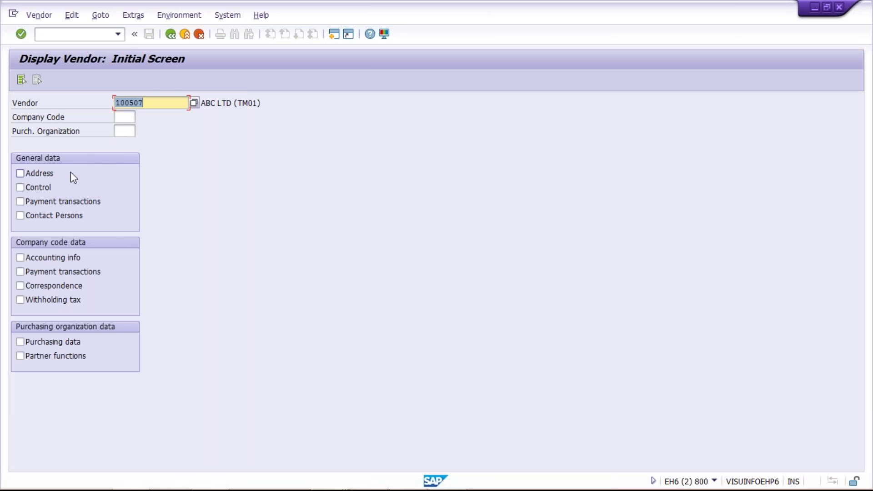
key("Tab")
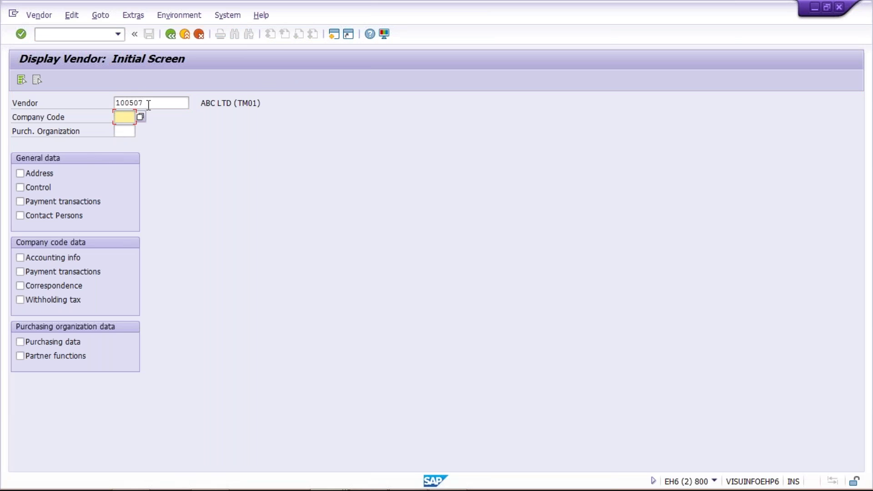
left_click(148, 105)
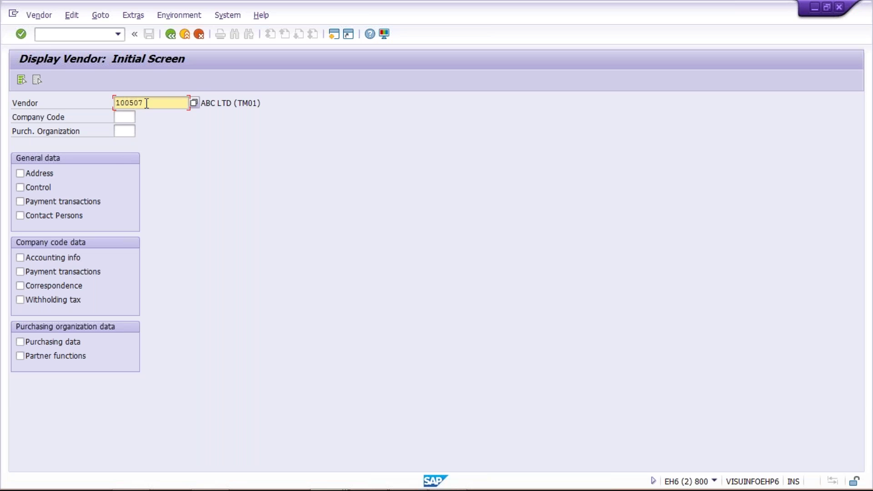
left_click(39, 174)
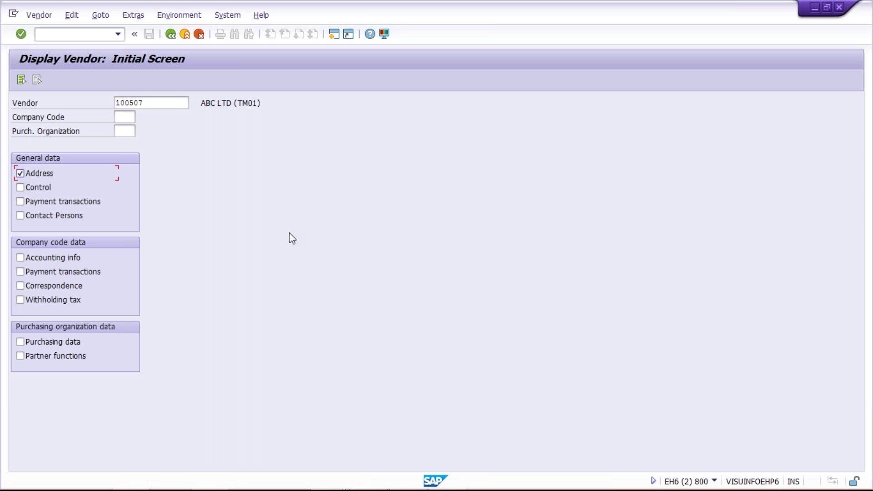
key("Return")
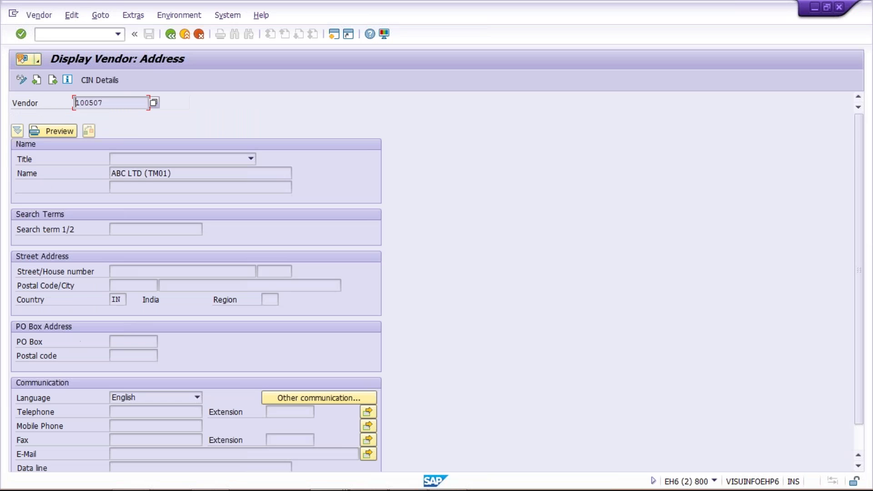
key("Return")
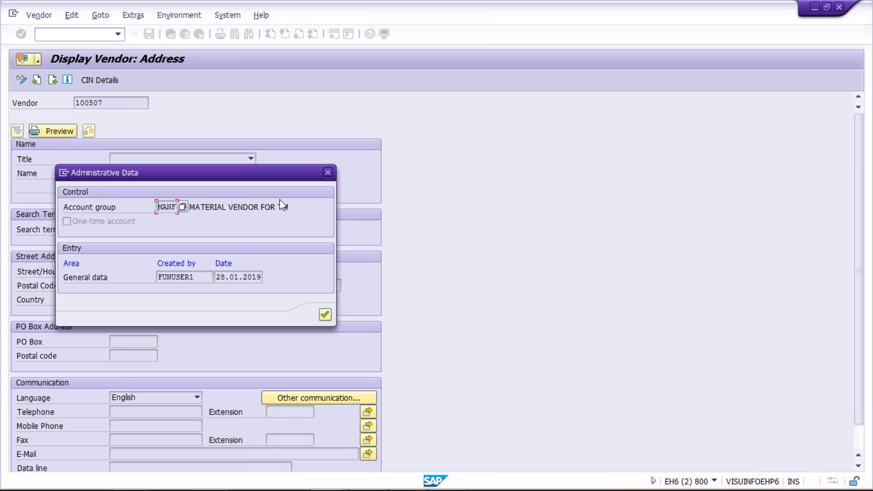
left_click(327, 173)
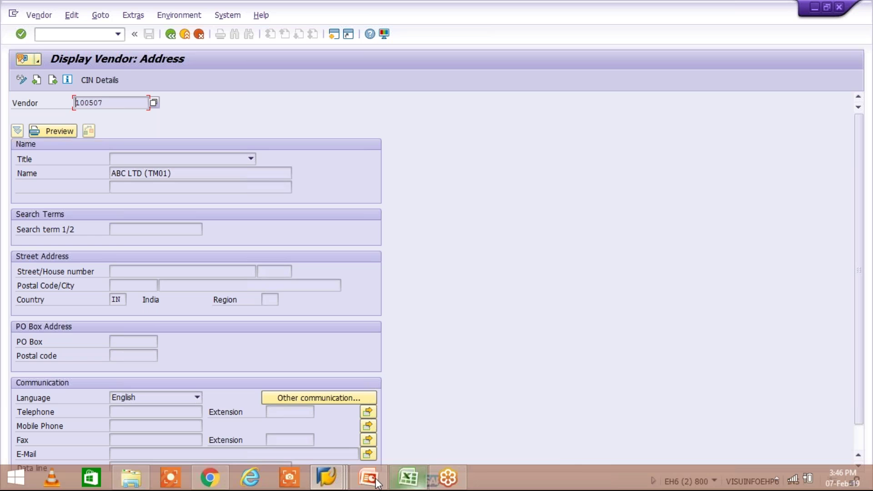
Step: Back in PowerPoint, append '/XD07' after XK07 in the slide's answer line
left_click(376, 483)
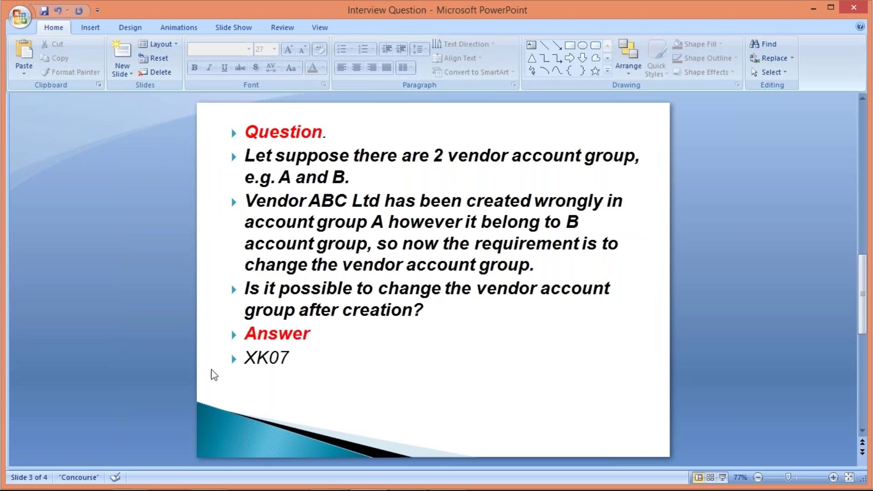
left_click(293, 358)
type("/X")
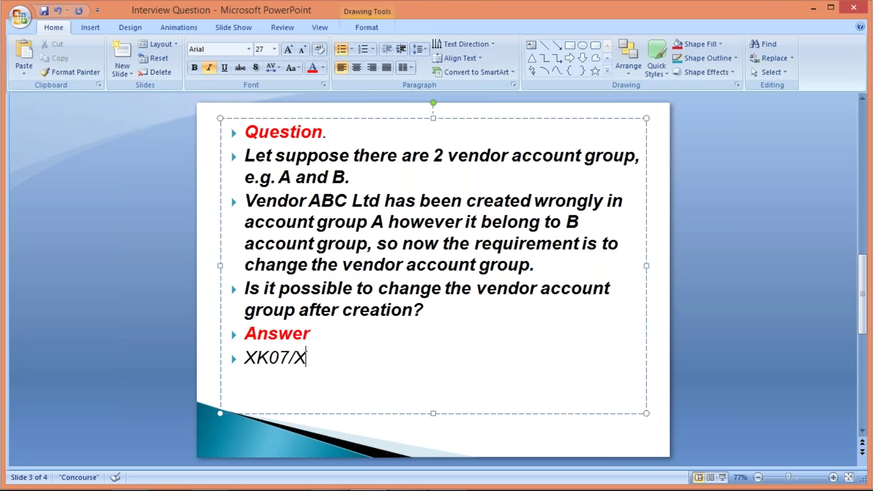
type("D07")
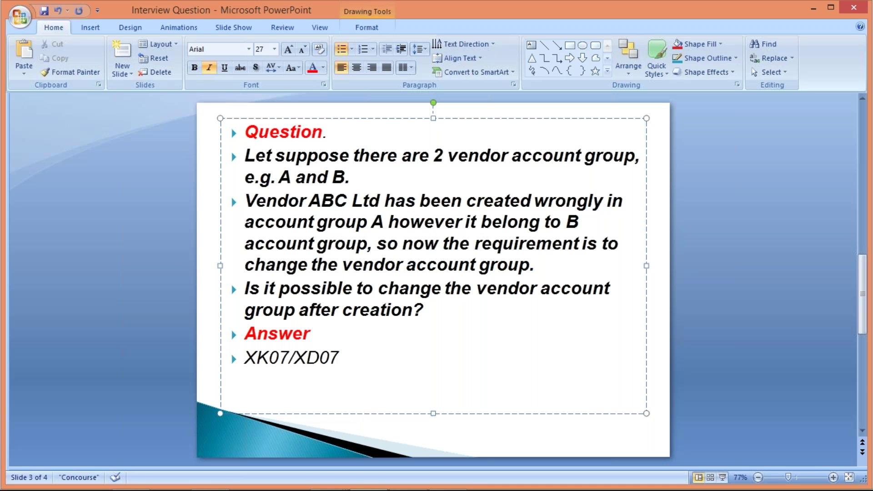